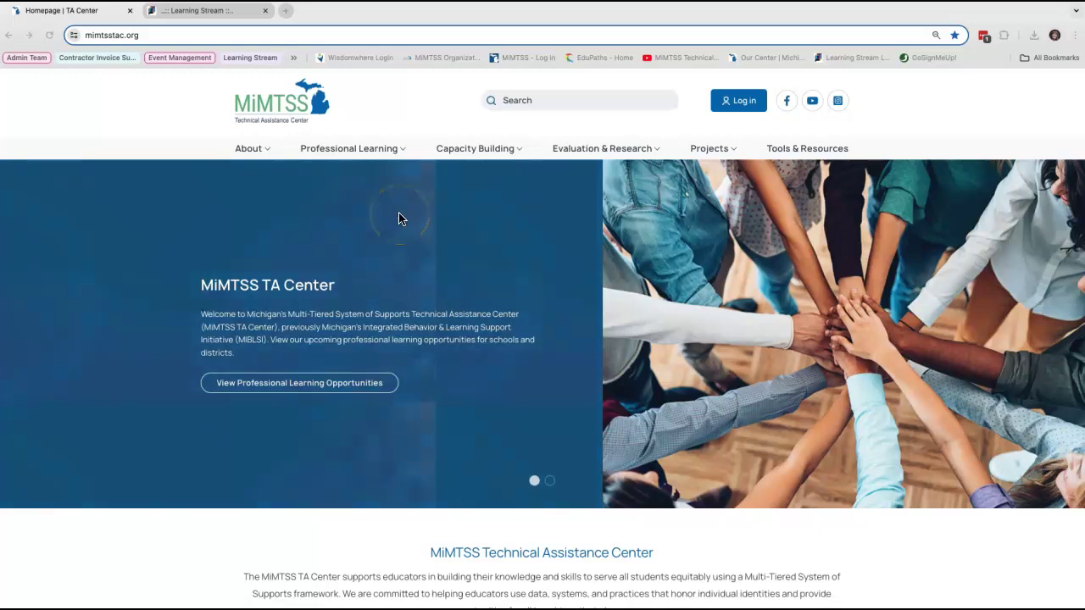
# Step: Open mimtsstac.org's Professional Learning menu to reach the Learning Stream registration system
pyautogui.click(398, 153)
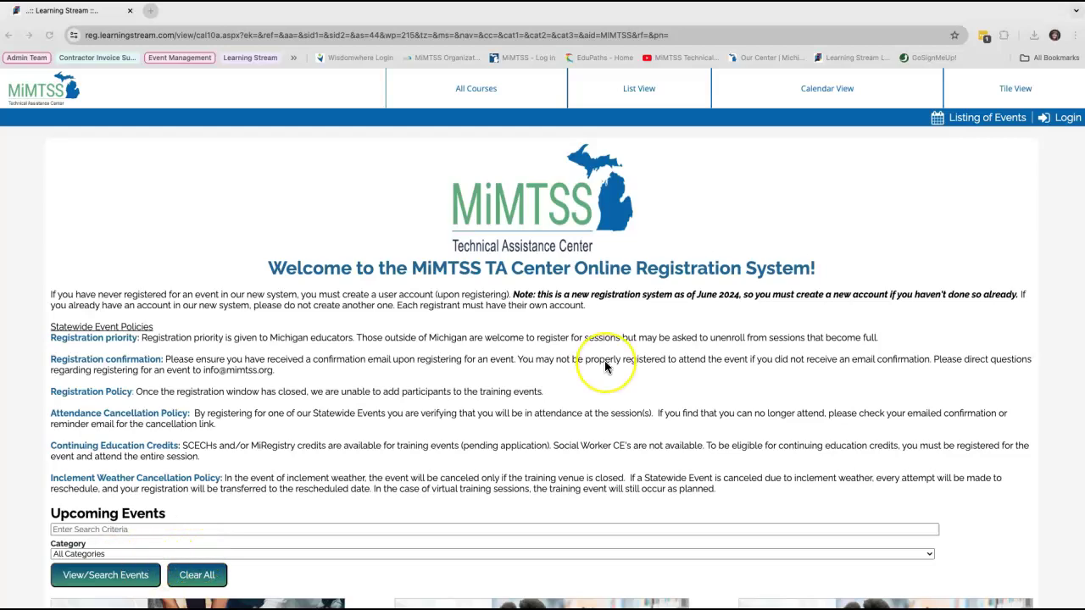
pyautogui.scroll(-2, 605, 364)
pyautogui.scroll(-1, 605, 366)
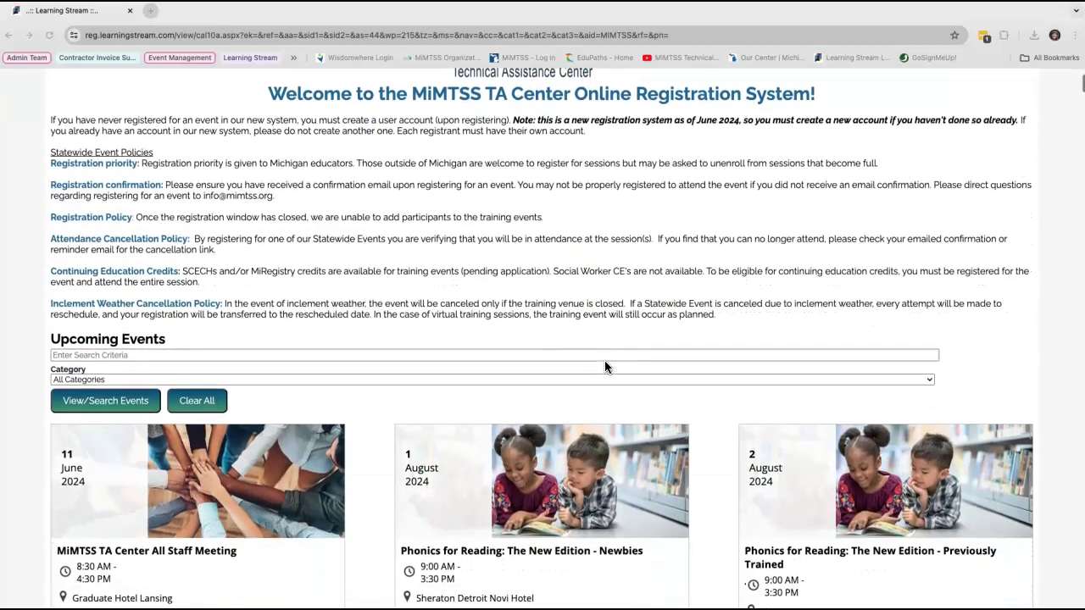
pyautogui.scroll(3, 604, 366)
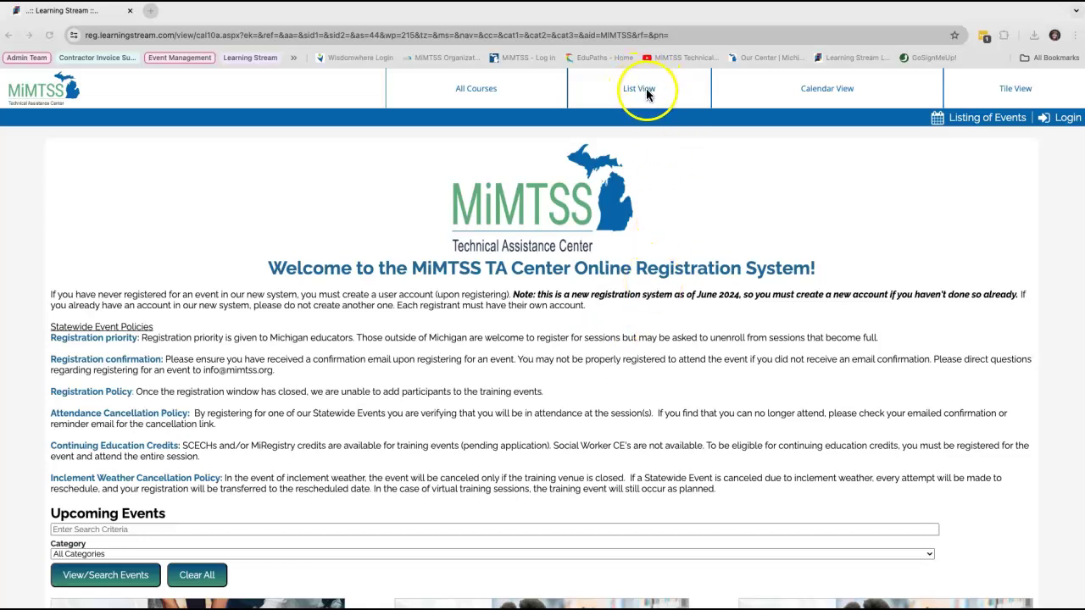
pyautogui.click(811, 92)
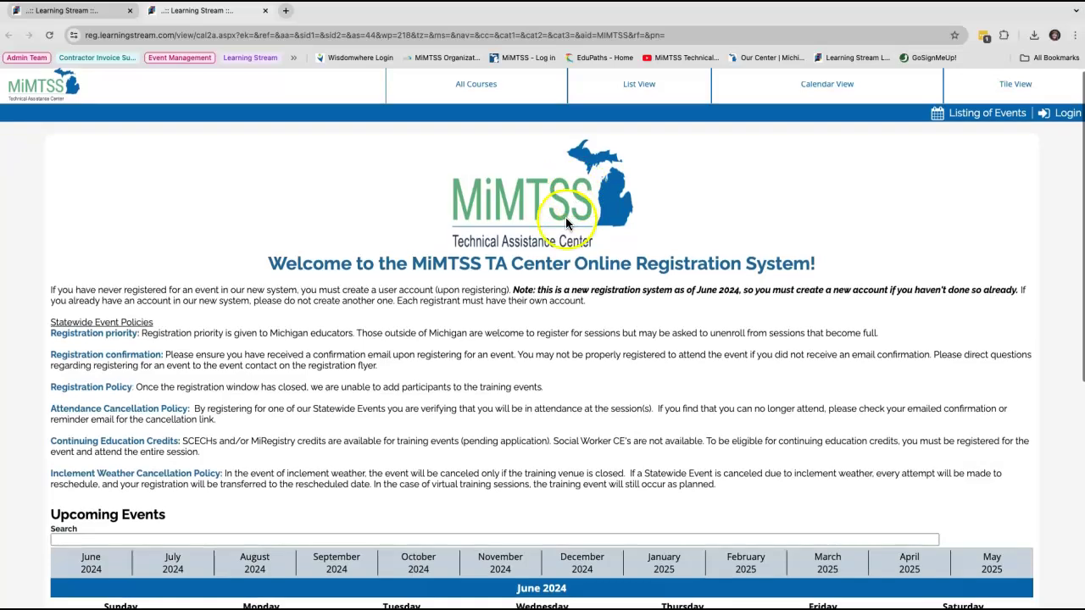
pyautogui.scroll(-5, 565, 217)
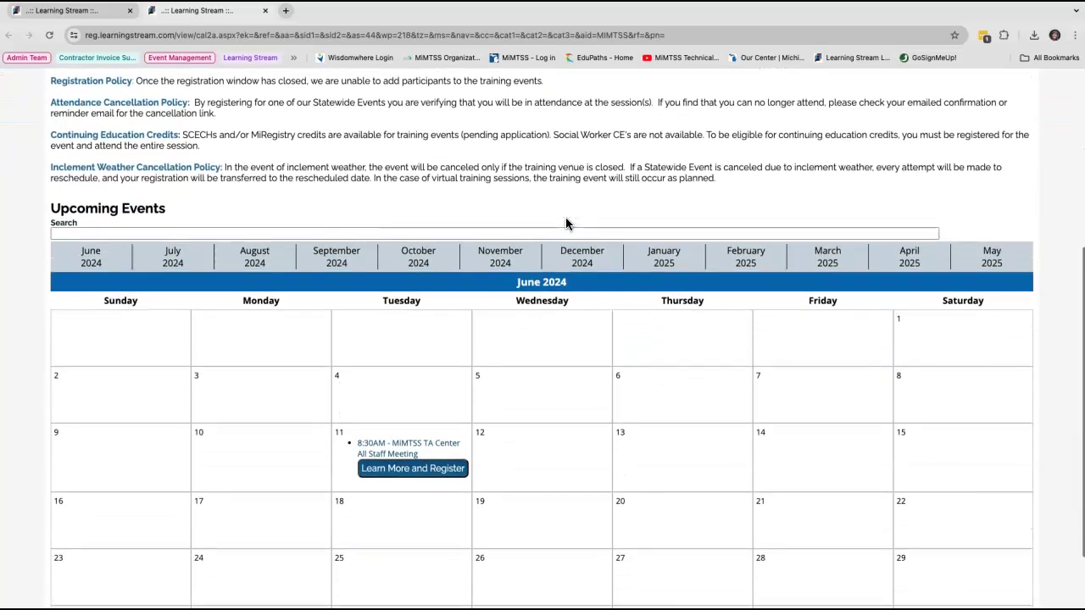
pyautogui.hotkey('ctrl', 'w')
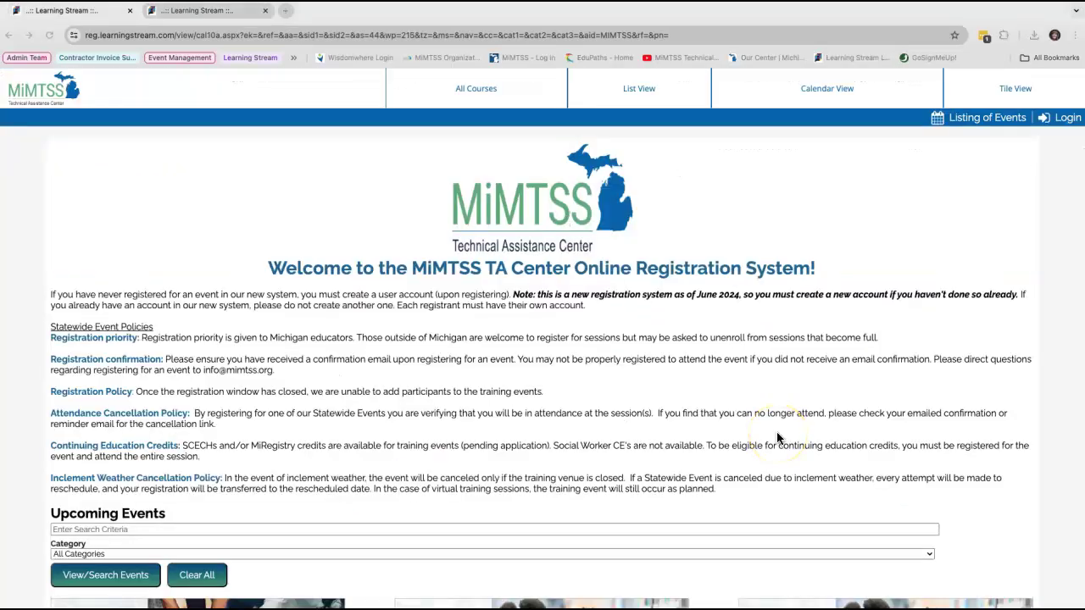
pyautogui.scroll(-2, 776, 438)
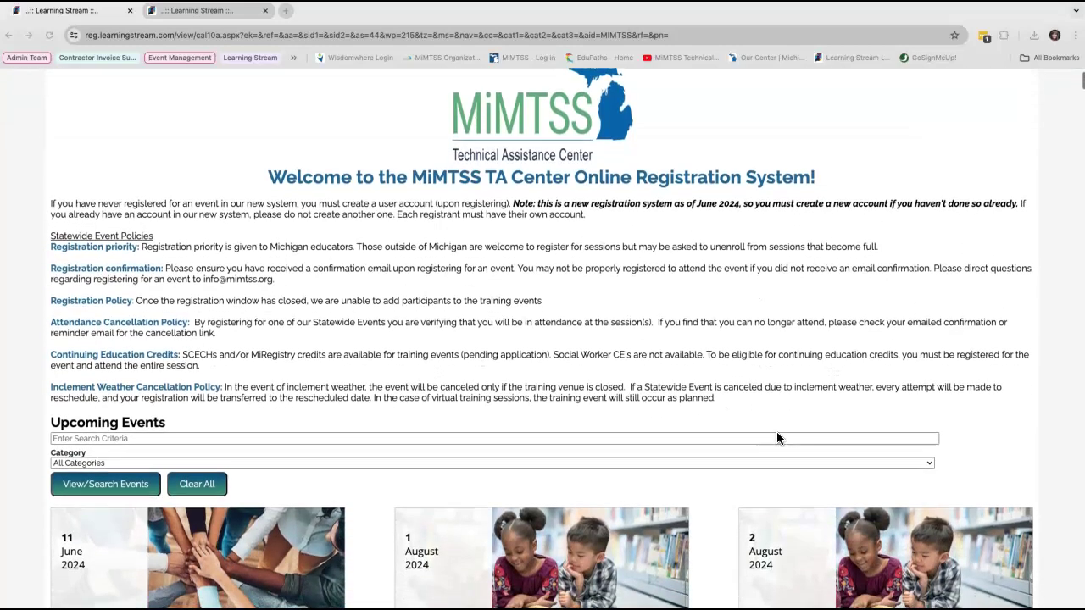
pyautogui.scroll(-1, 776, 438)
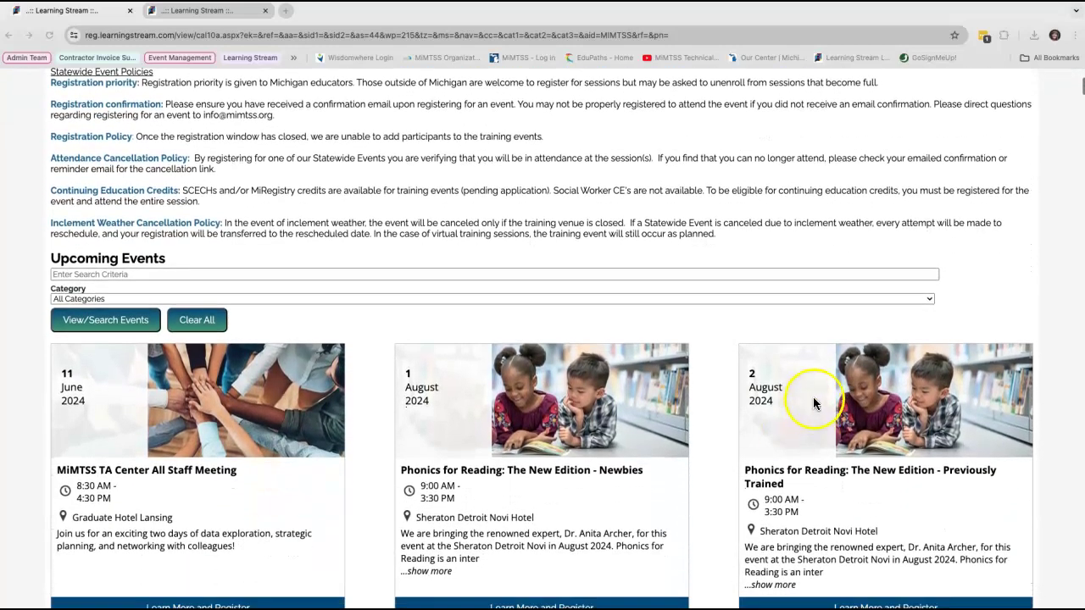
pyautogui.click(334, 276)
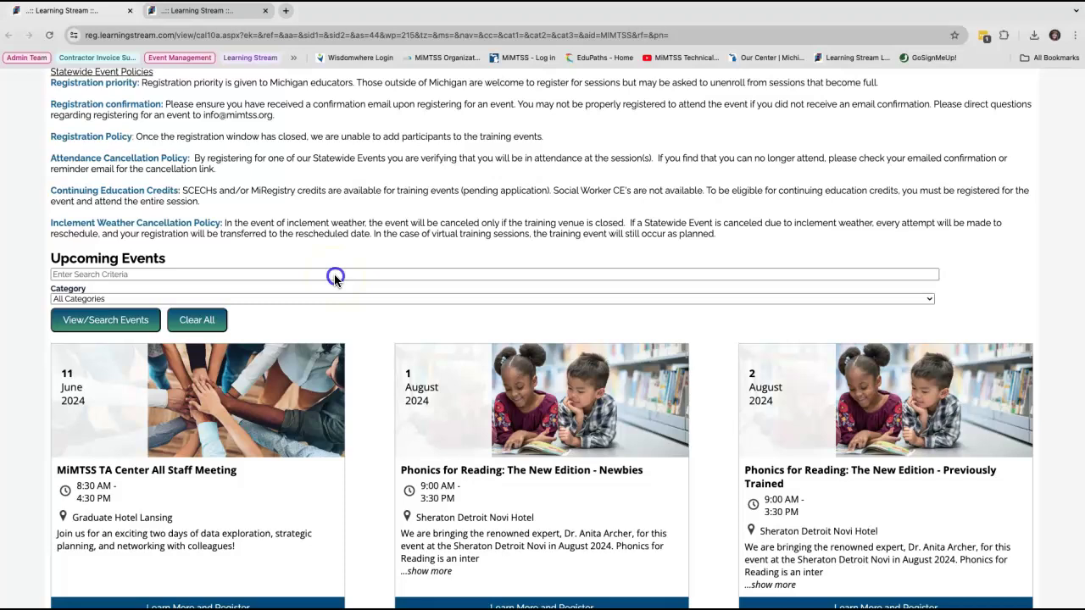
pyautogui.click(920, 298)
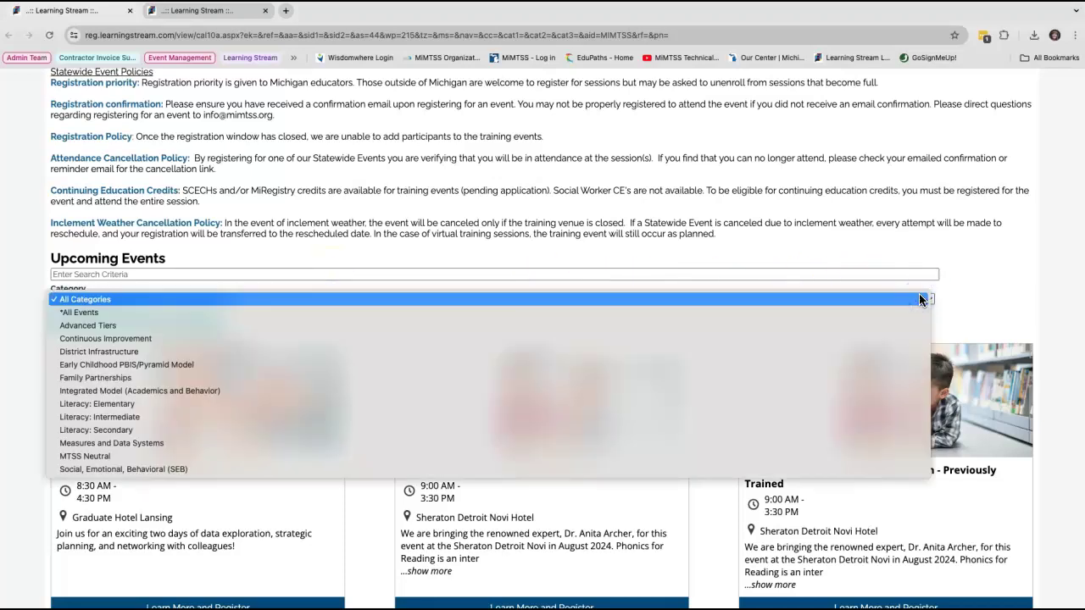
pyautogui.click(921, 298)
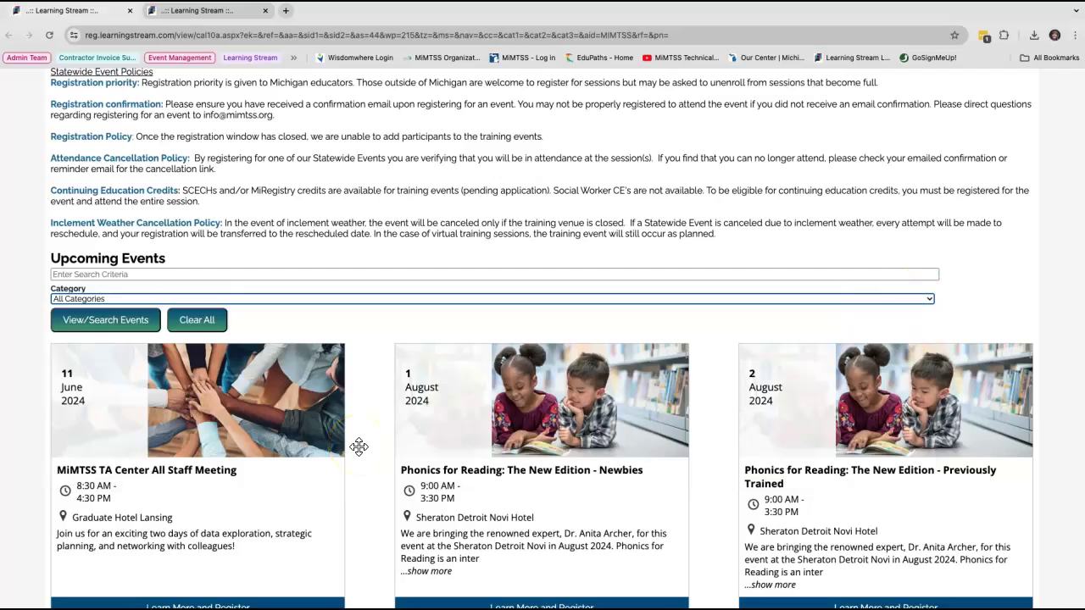
pyautogui.scroll(-3, 358, 447)
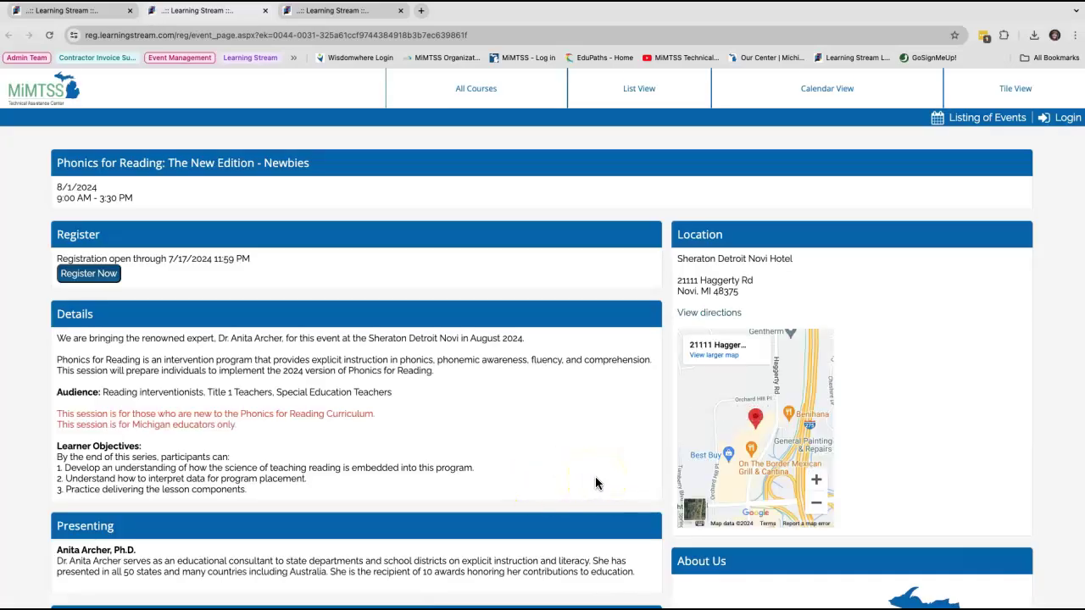
# Step: Scroll through the Phonics for Reading Newbies event page to review its details and 5.5 SCECH hours
pyautogui.scroll(-2, 595, 483)
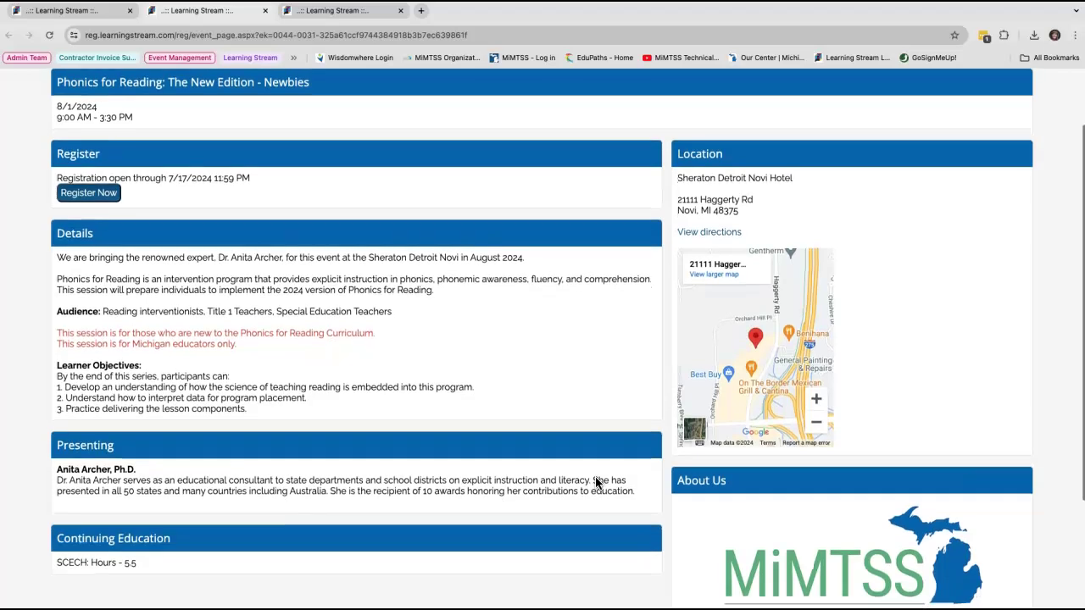
pyautogui.scroll(1, 594, 483)
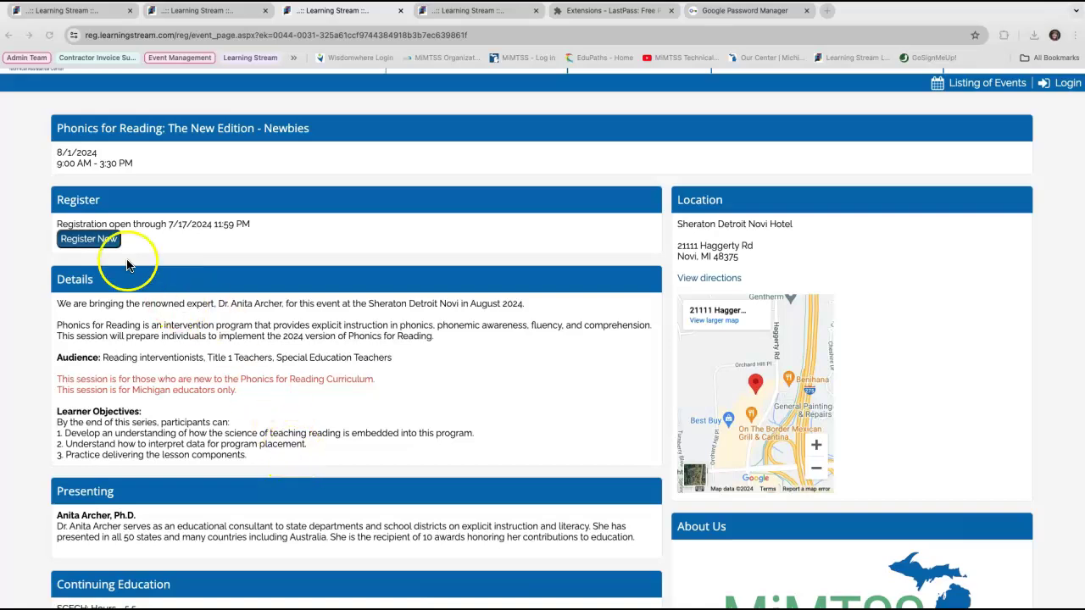
# Step: Start registration for the Newbies session and sign in with the account's login ID and password
pyautogui.click(91, 243)
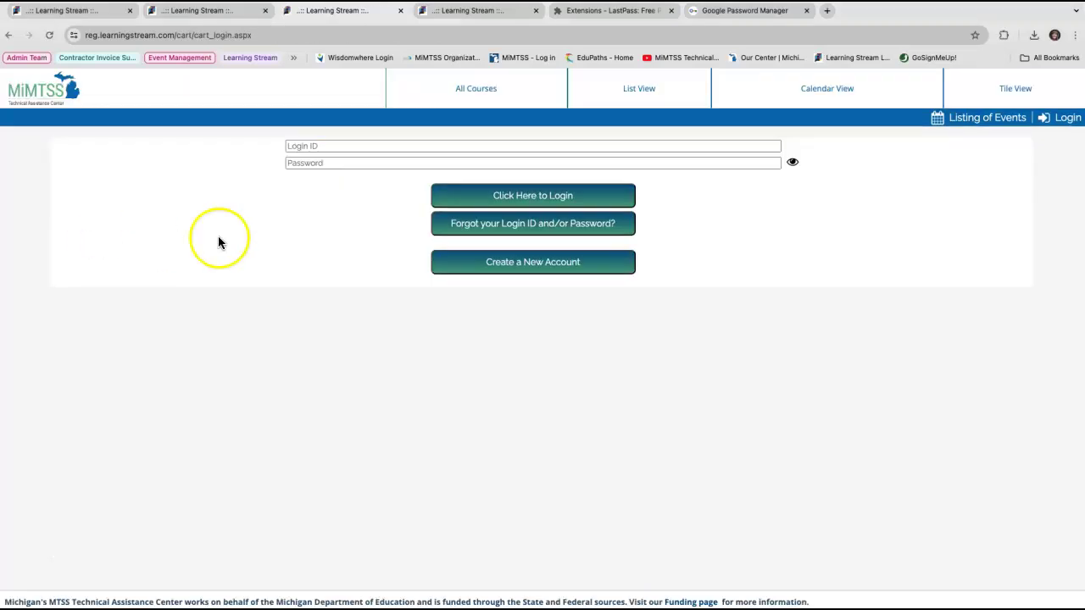
pyautogui.click(373, 146)
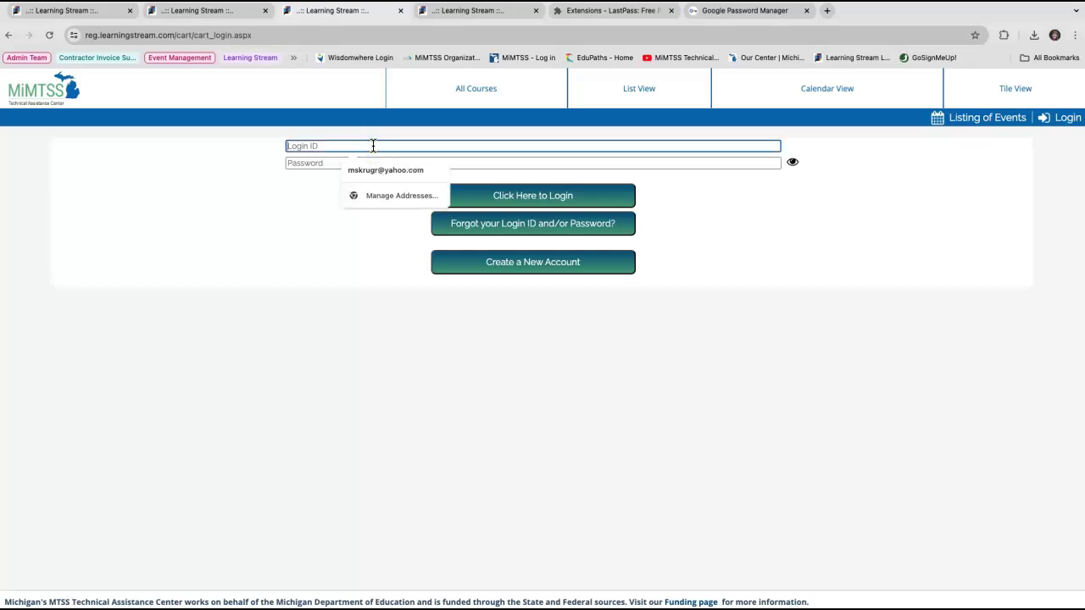
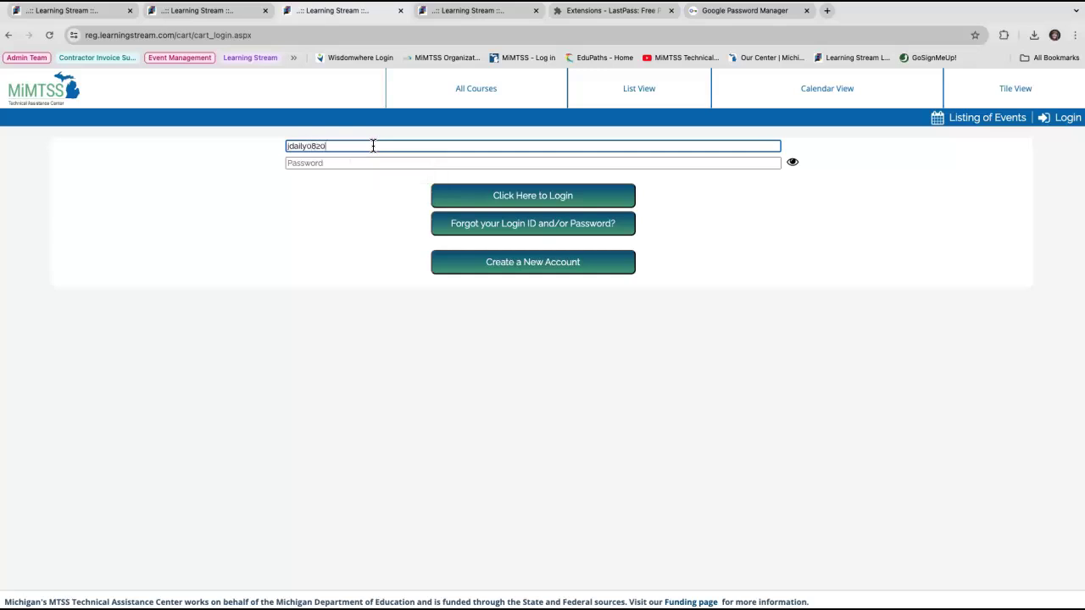
pyautogui.press('Tab')
pyautogui.write('•••••')
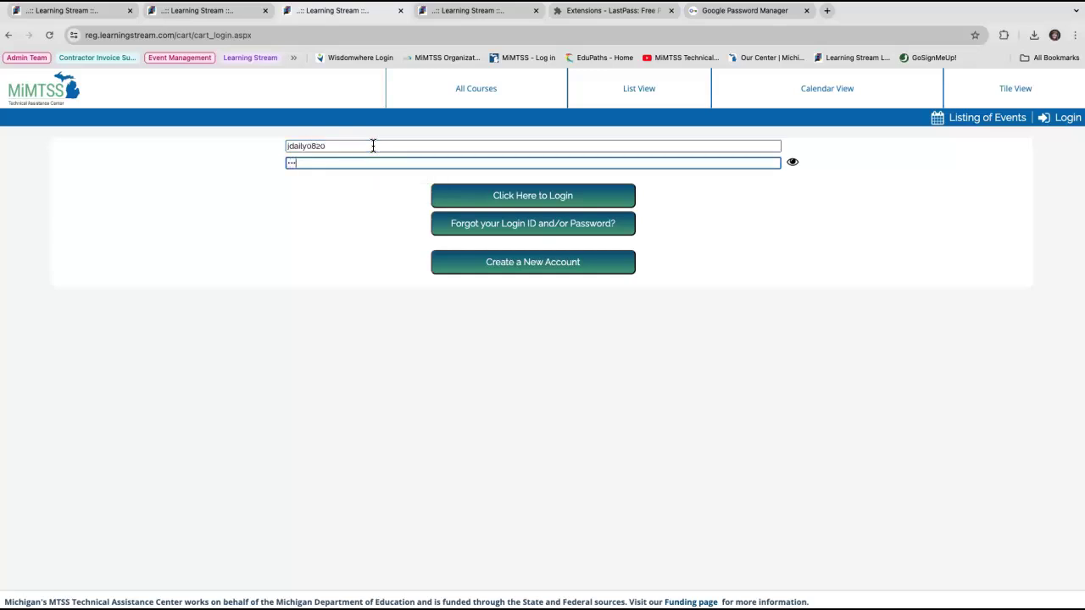
pyautogui.write('••••••••')
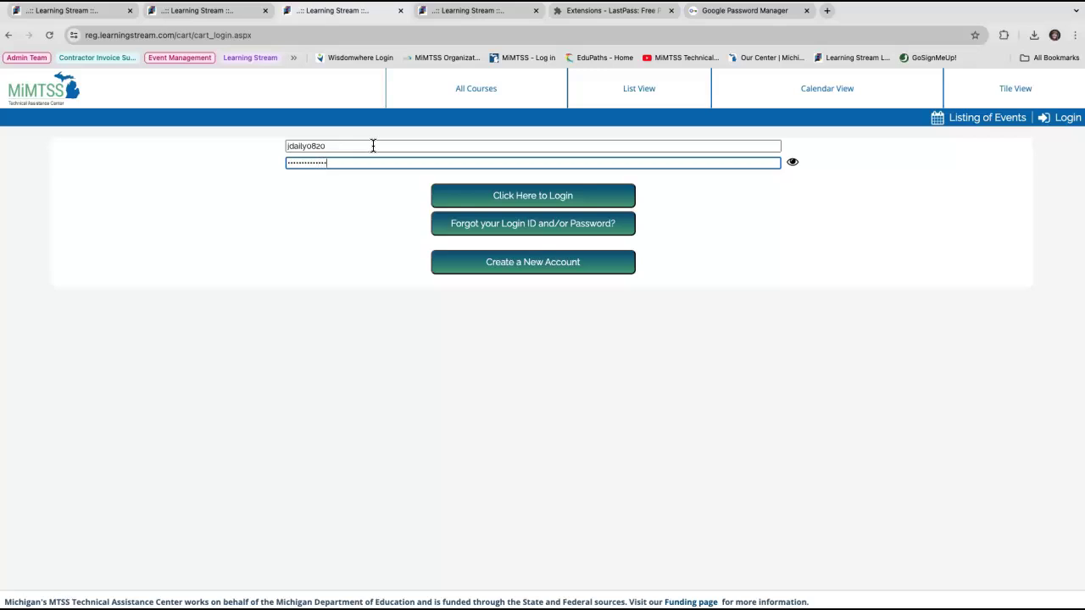
pyautogui.click(518, 197)
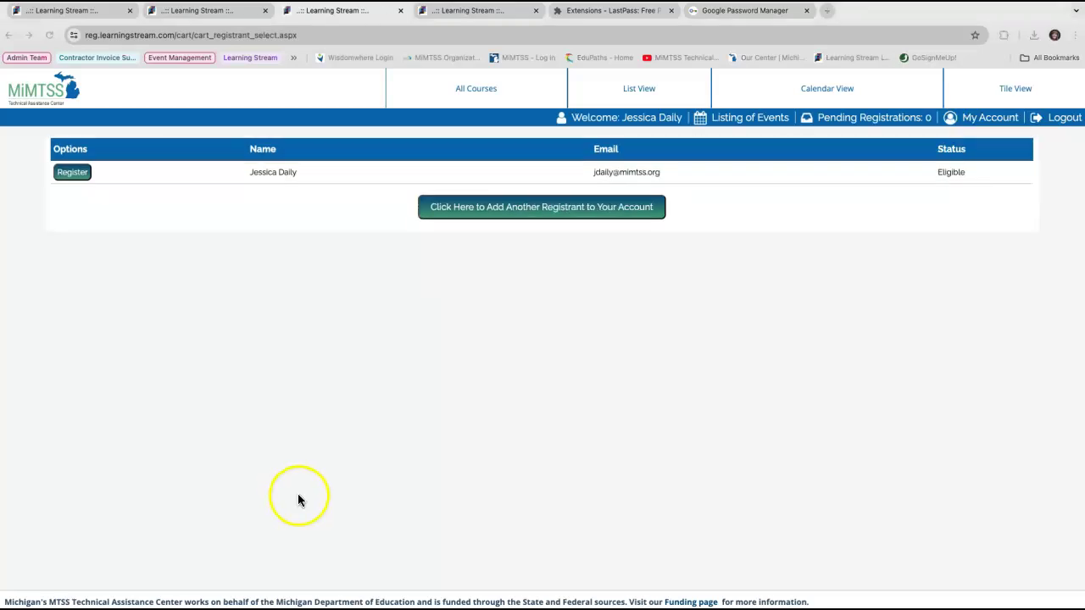
# Step: Register the account holder via the pre-filled form, adding the 8/1/2024 Newbies session to the cart
pyautogui.click(75, 175)
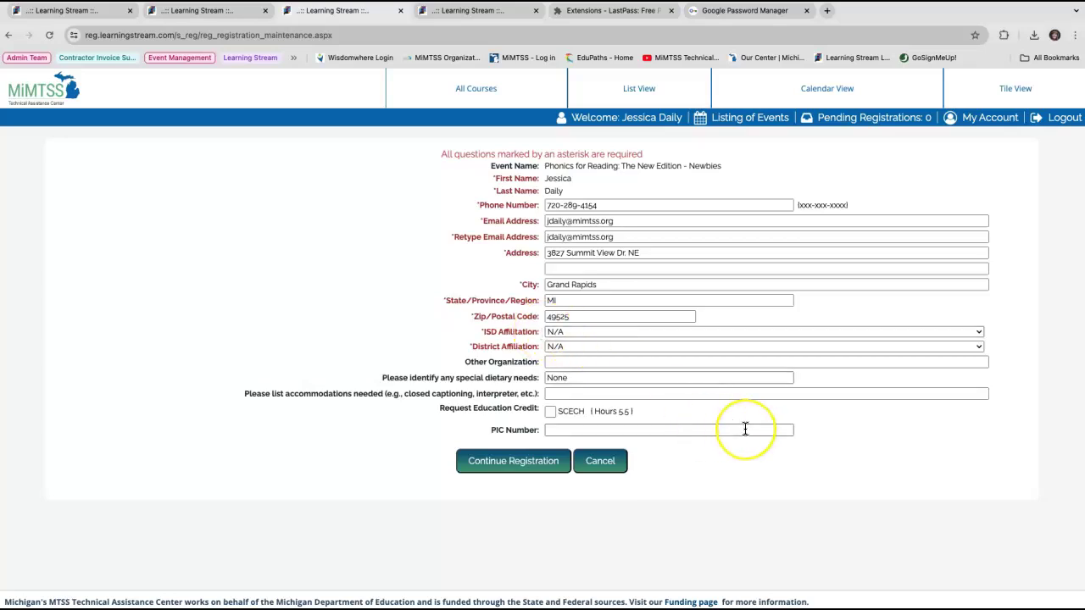
pyautogui.scroll(-1, 744, 428)
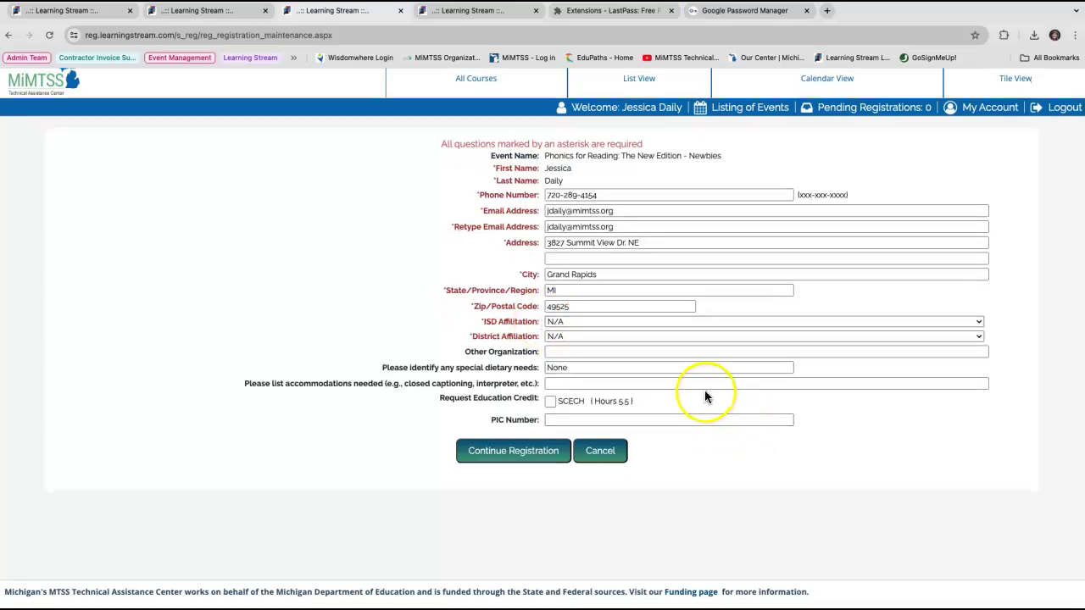
pyautogui.click(552, 456)
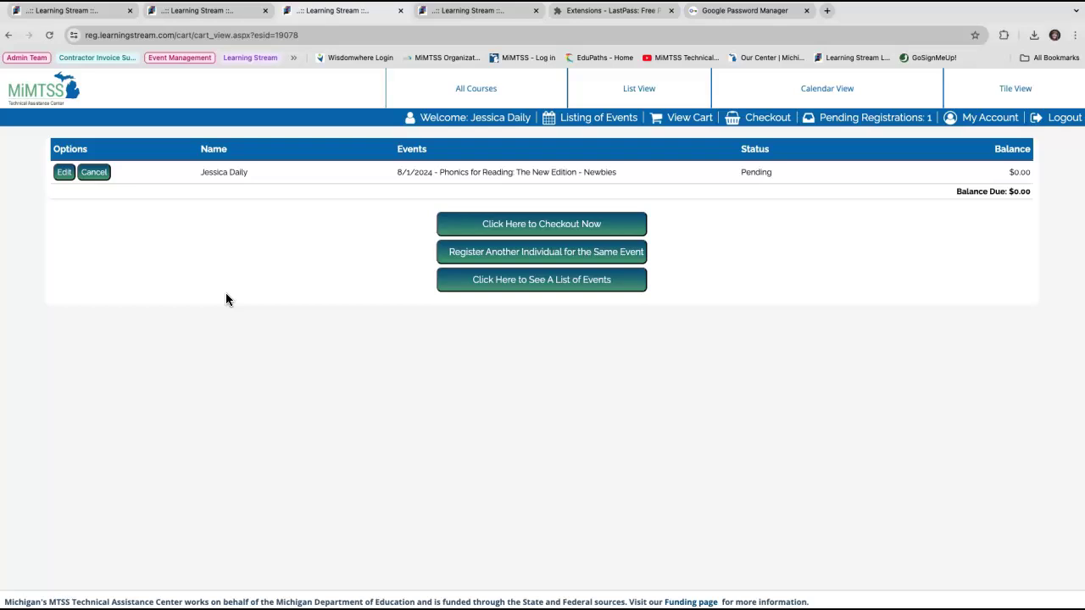
# Step: Check out the $0.00 registration and confirm it is listed as Confirmed under My Account
pyautogui.click(498, 227)
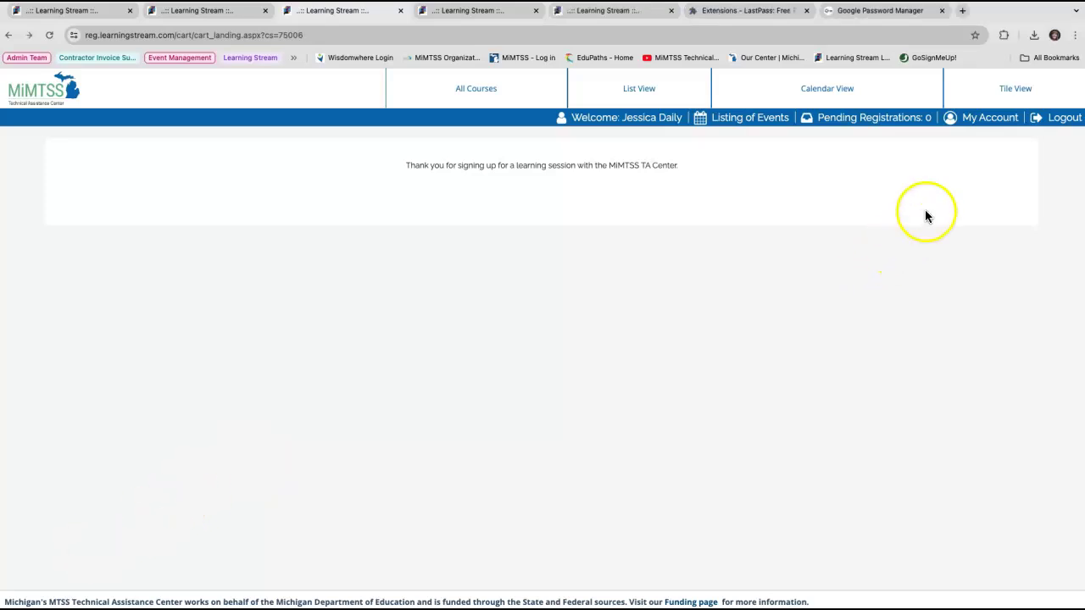
pyautogui.click(983, 120)
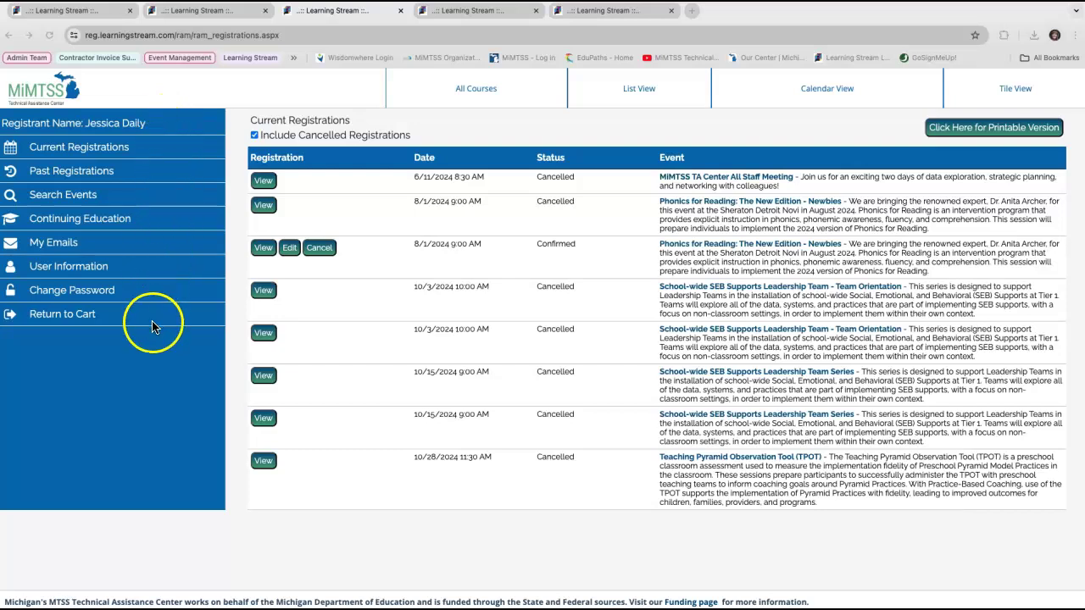
# Step: Open the latest email, the 6/6/2024 registration confirmation for the 8/1/2024 Newbies course
pyautogui.click(50, 248)
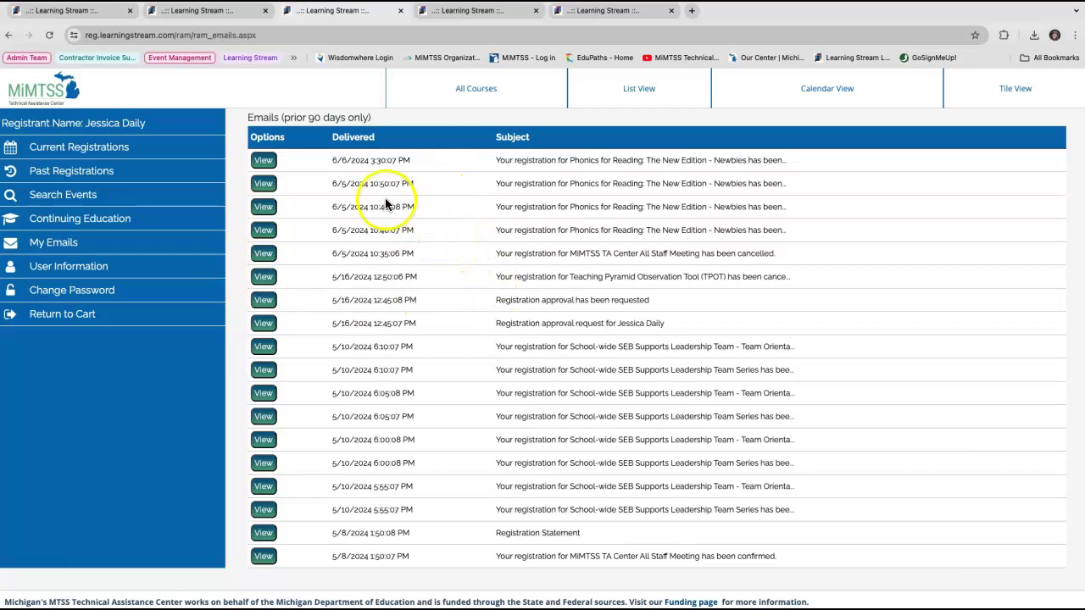
pyautogui.click(263, 162)
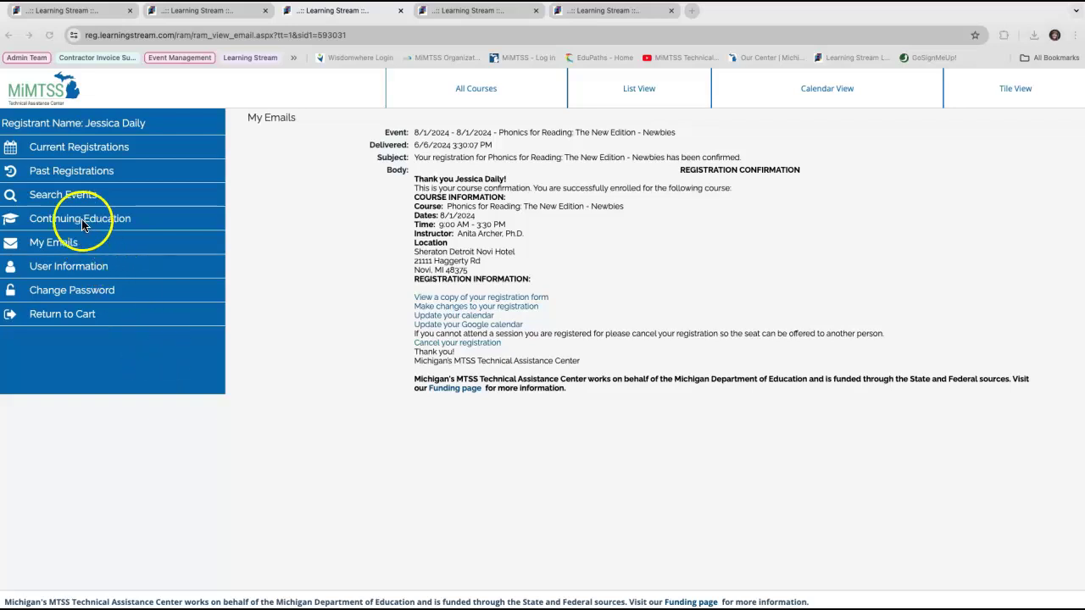
# Step: View Continuing Education credits, showing 0.00 earned for both MiRegistry and SCECH
pyautogui.click(57, 224)
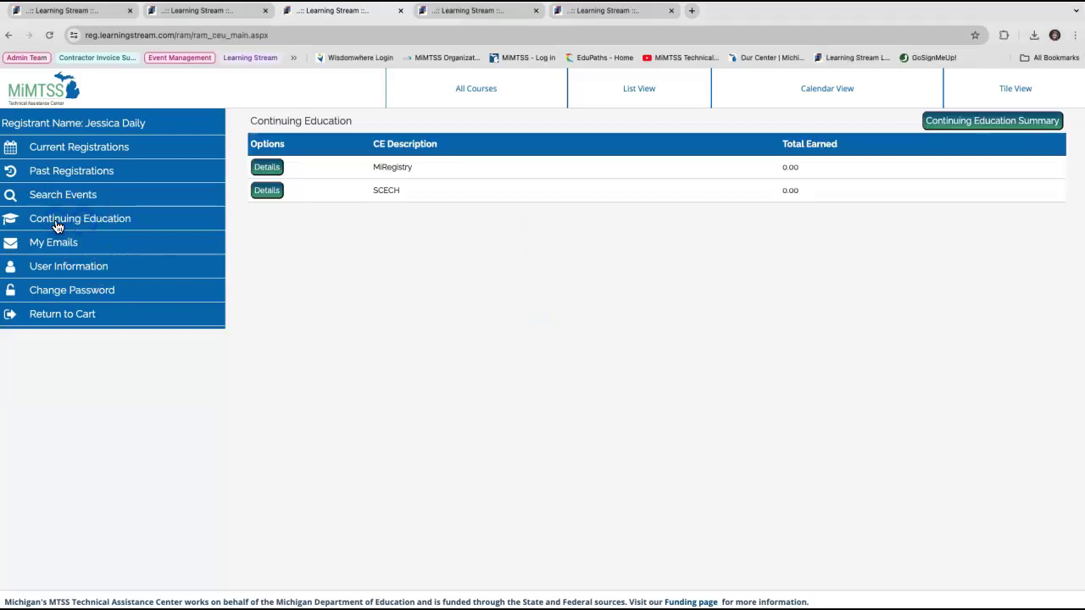